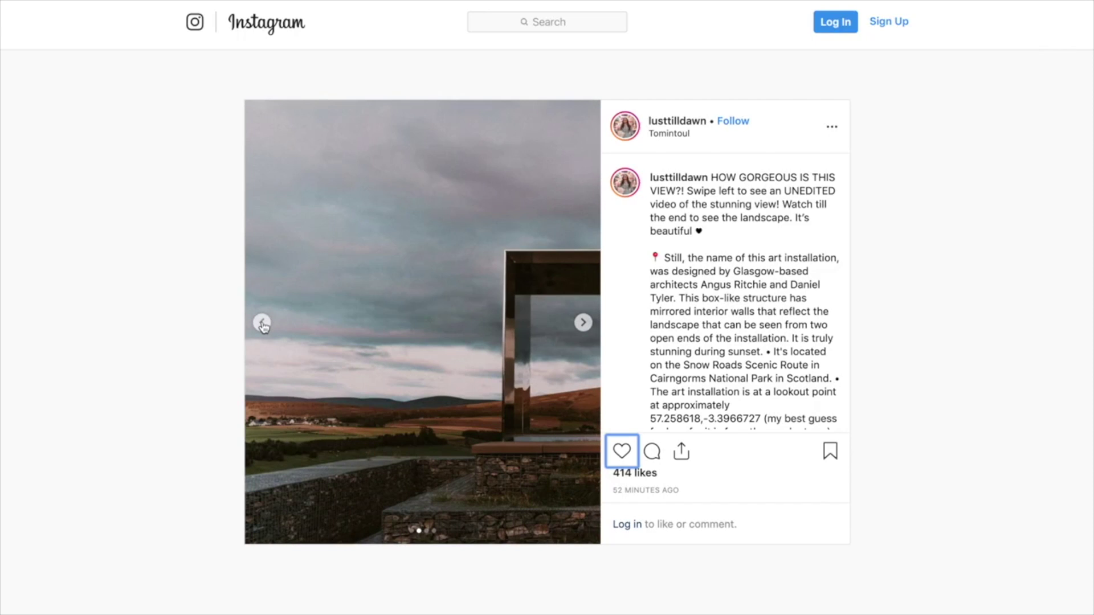
Step: View the next slide of the Instagram carousel, and switch to Lightroom Classic to compare the edited IMG_1730.CR2 with its unedited copy
click(588, 324)
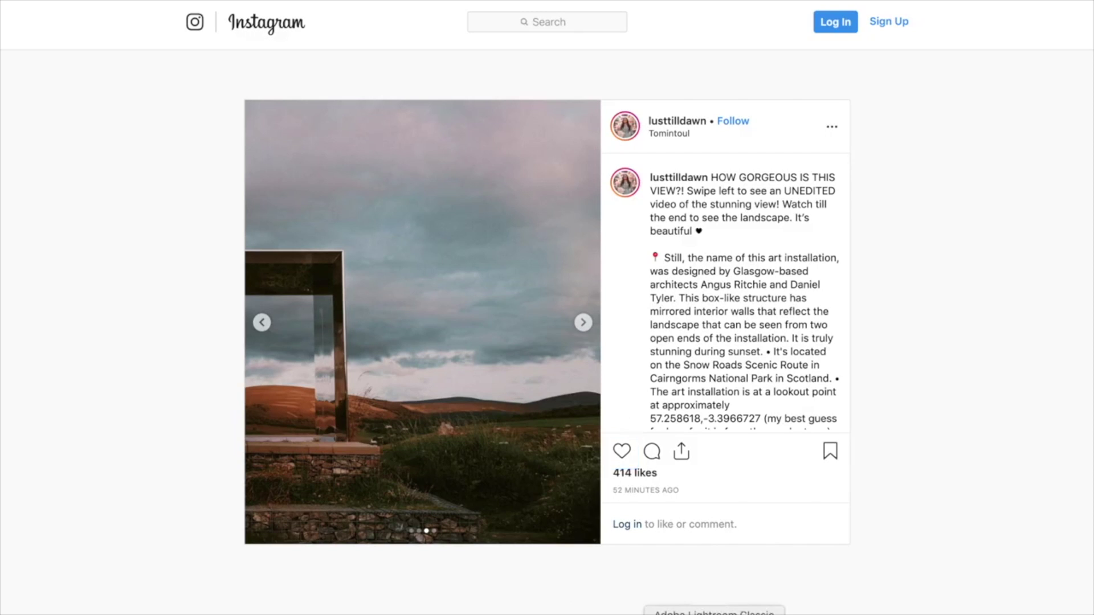
click(679, 589)
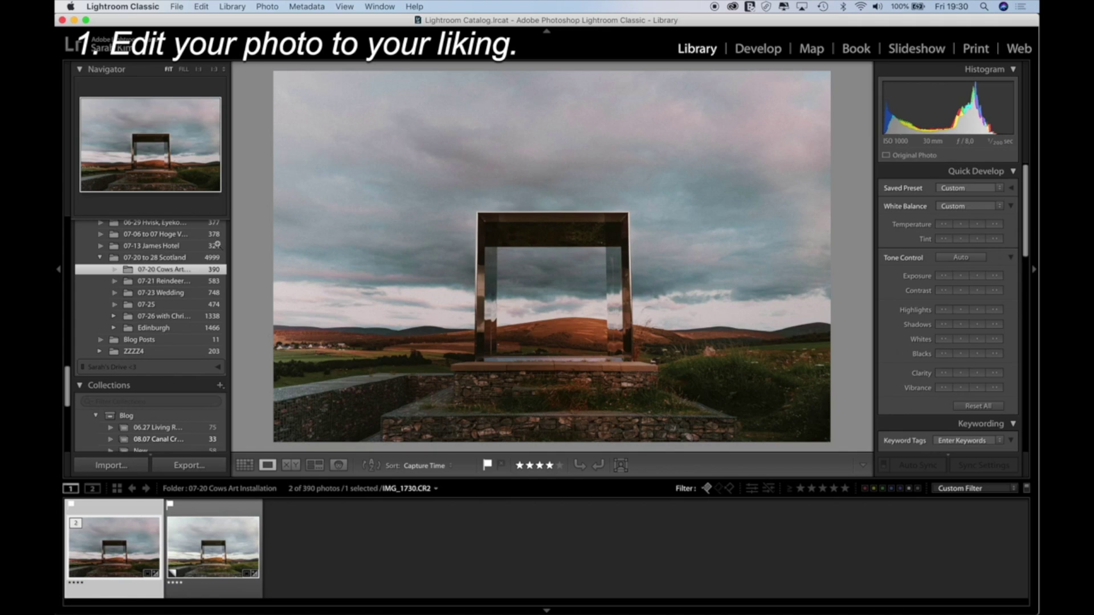
click(231, 508)
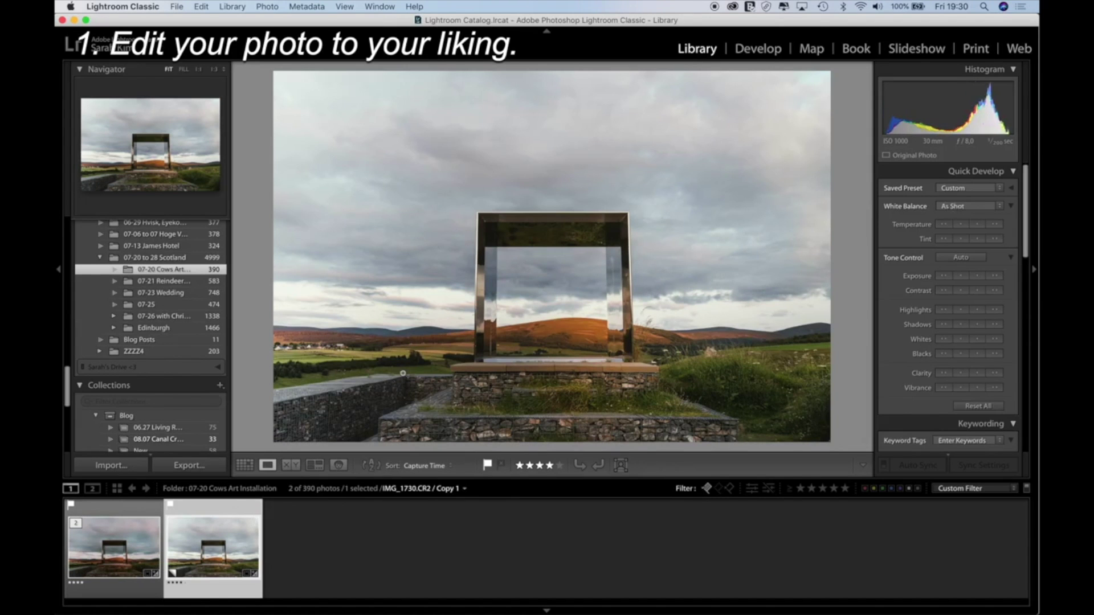
click(138, 514)
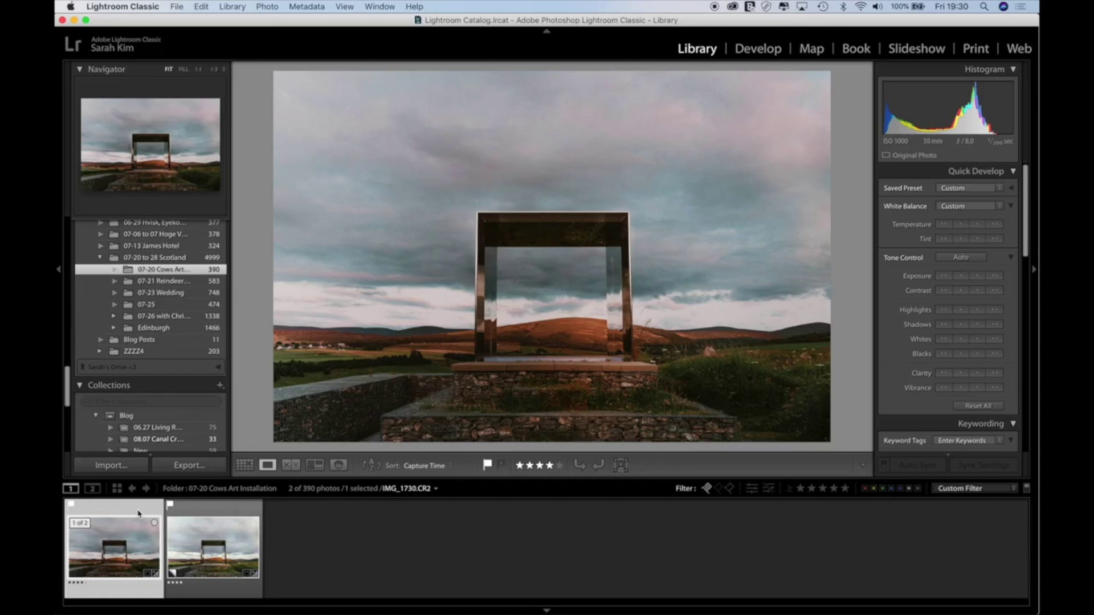
Step: Open the edited IMG_1730.CR2 photo from Lightroom in Adobe Photoshop CC 2019 for editing
right_click(139, 514)
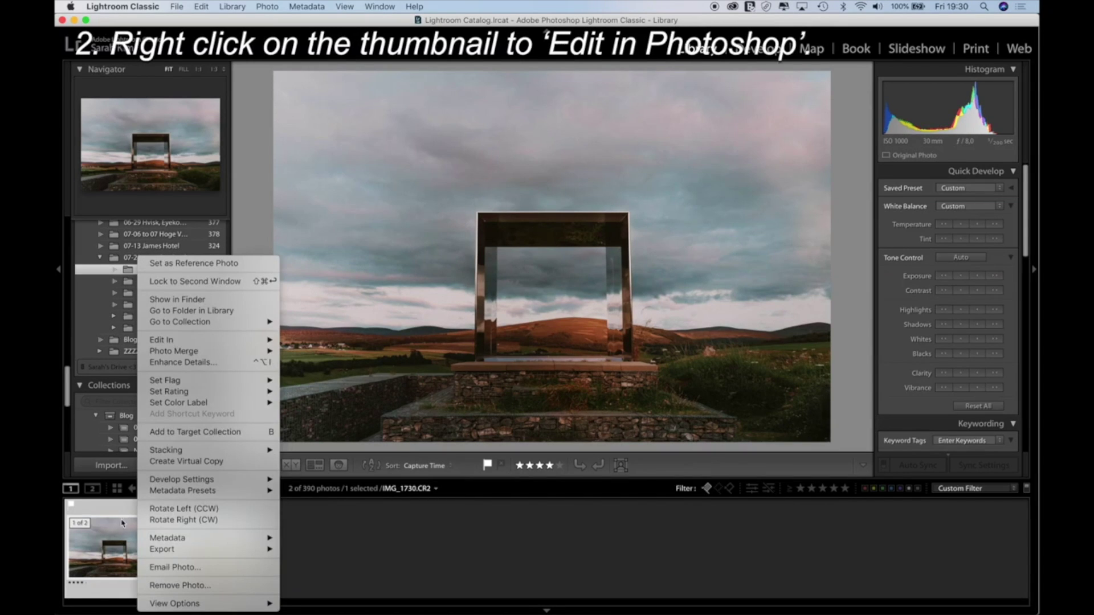
mouse_move(216, 341)
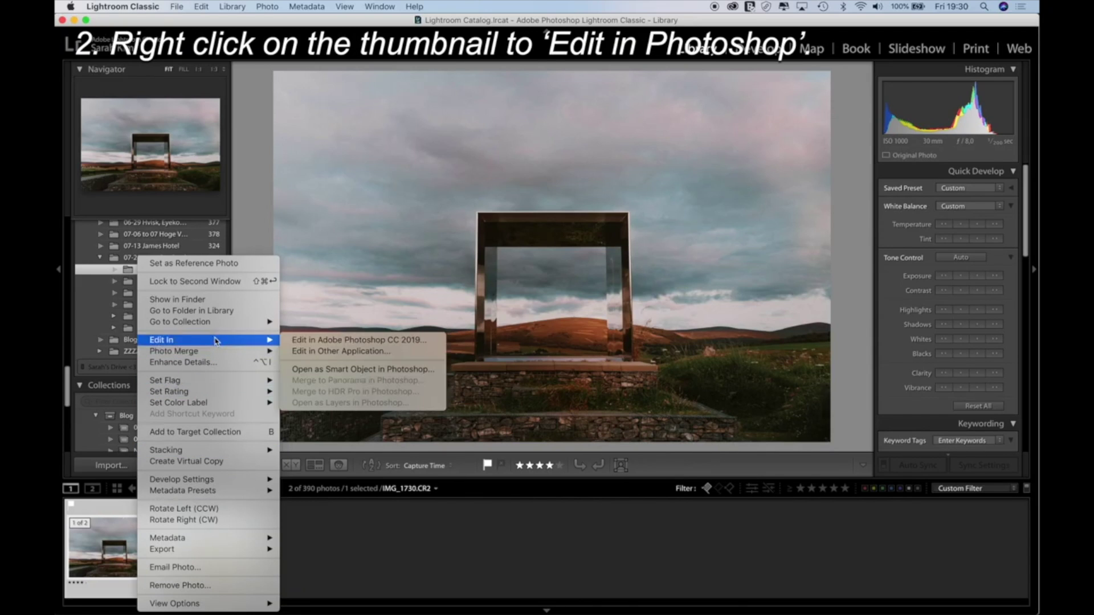
click(313, 340)
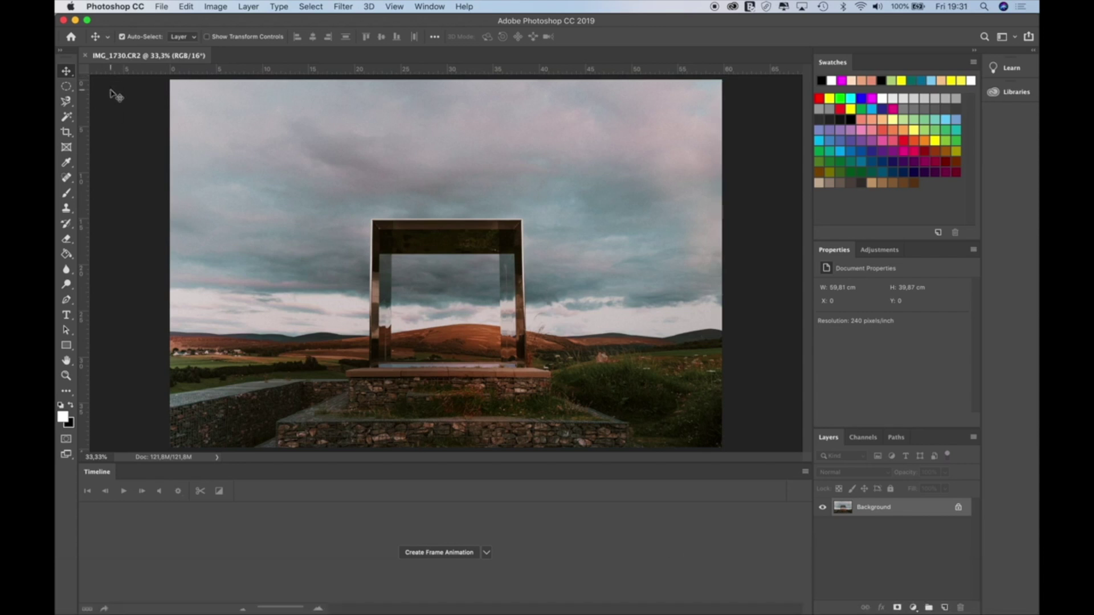
Step: Crop the photo to an 8 x 5 ratio with the Crop tool, keeping the full image width
click(67, 135)
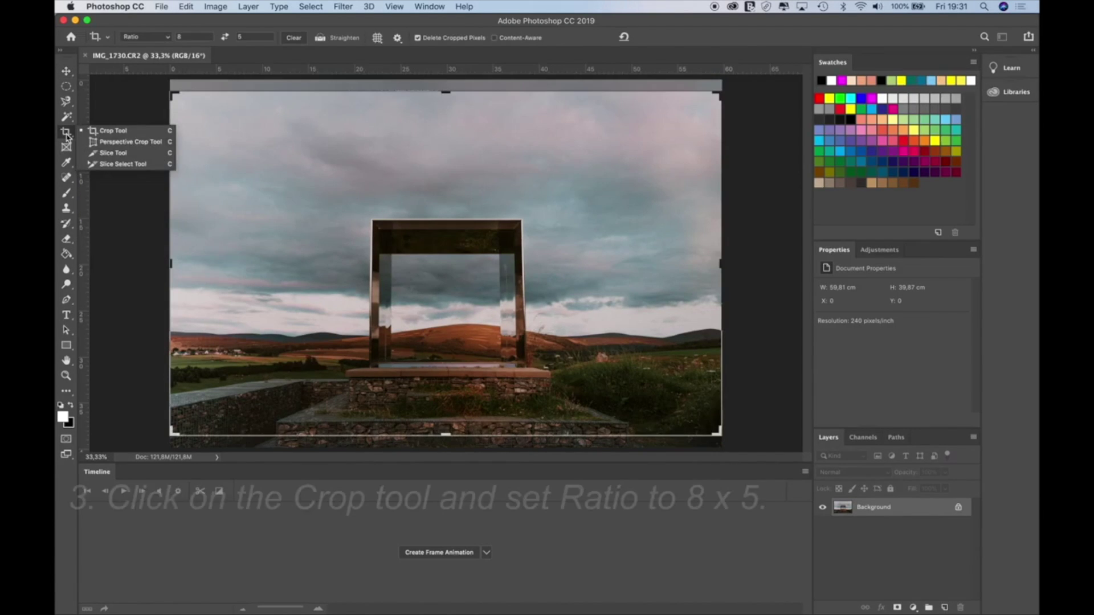
click(103, 134)
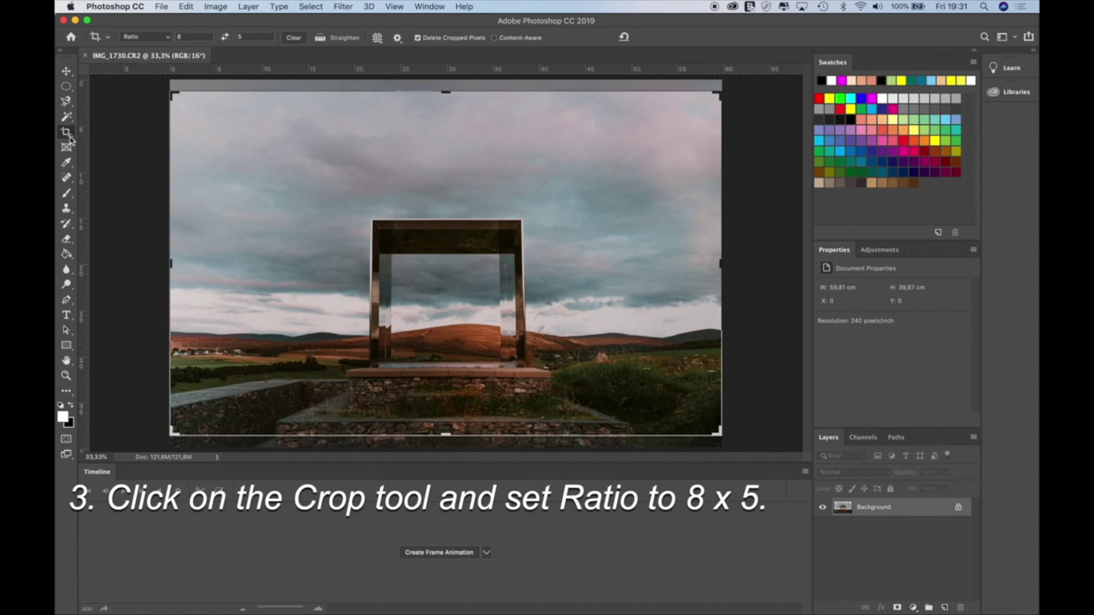
click(149, 38)
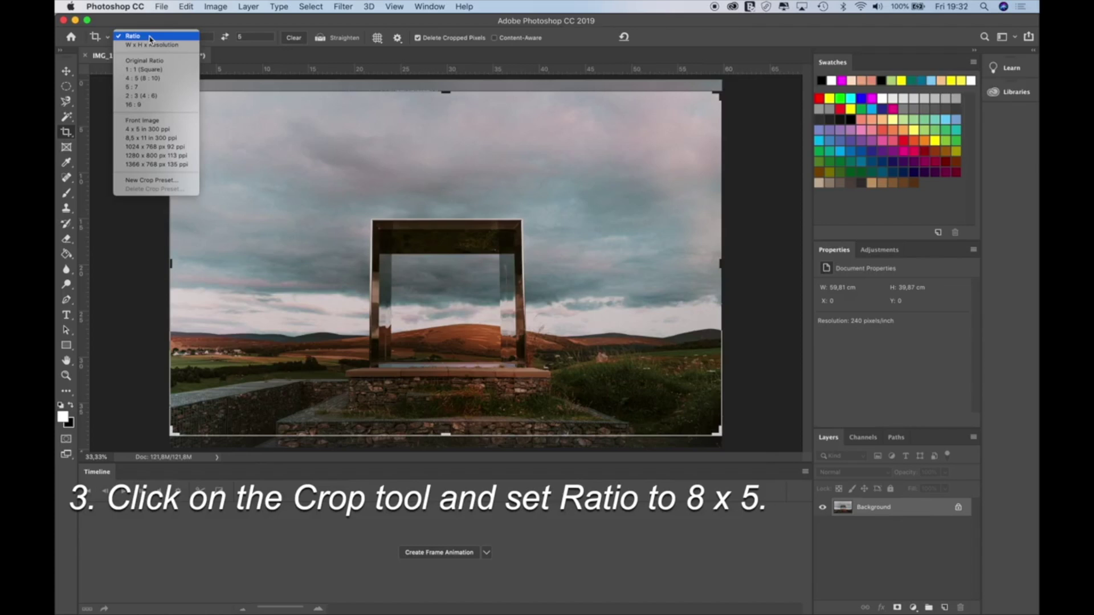
click(151, 37)
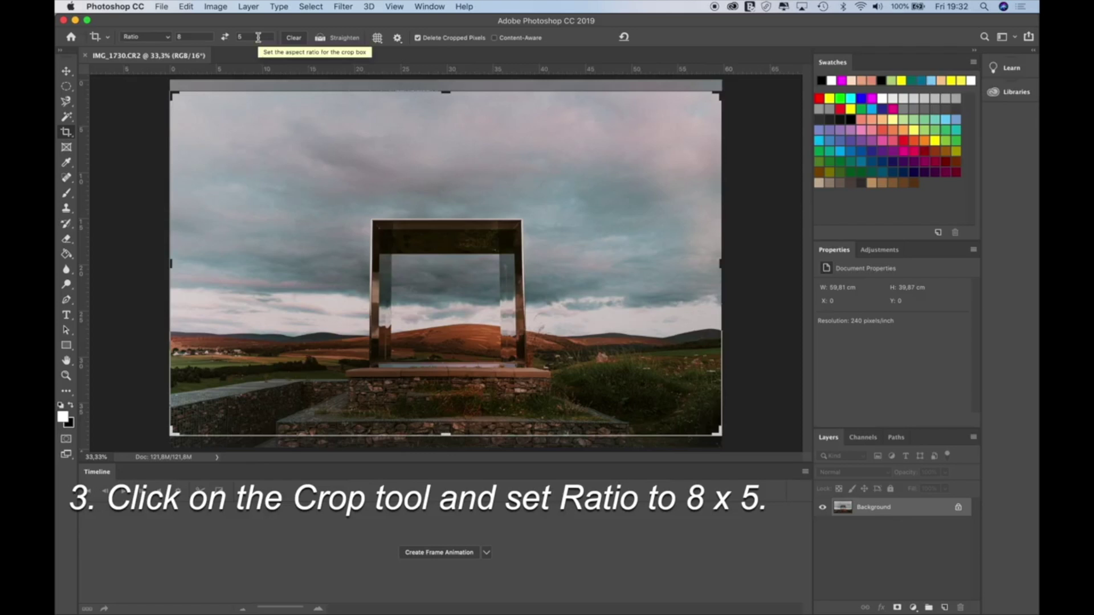
double_click(176, 36)
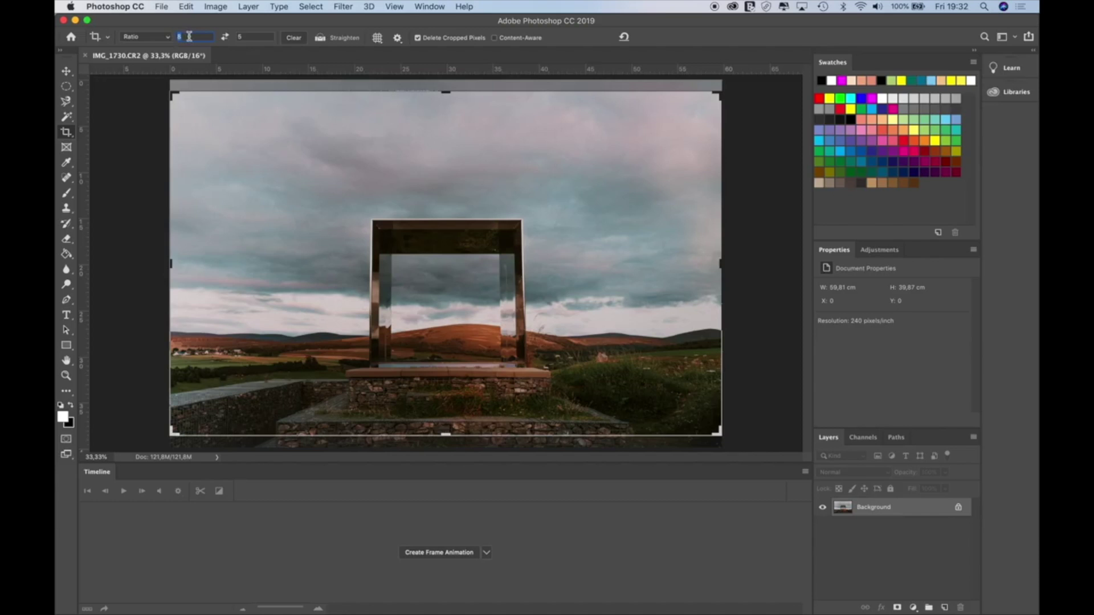
click(189, 36)
click(266, 122)
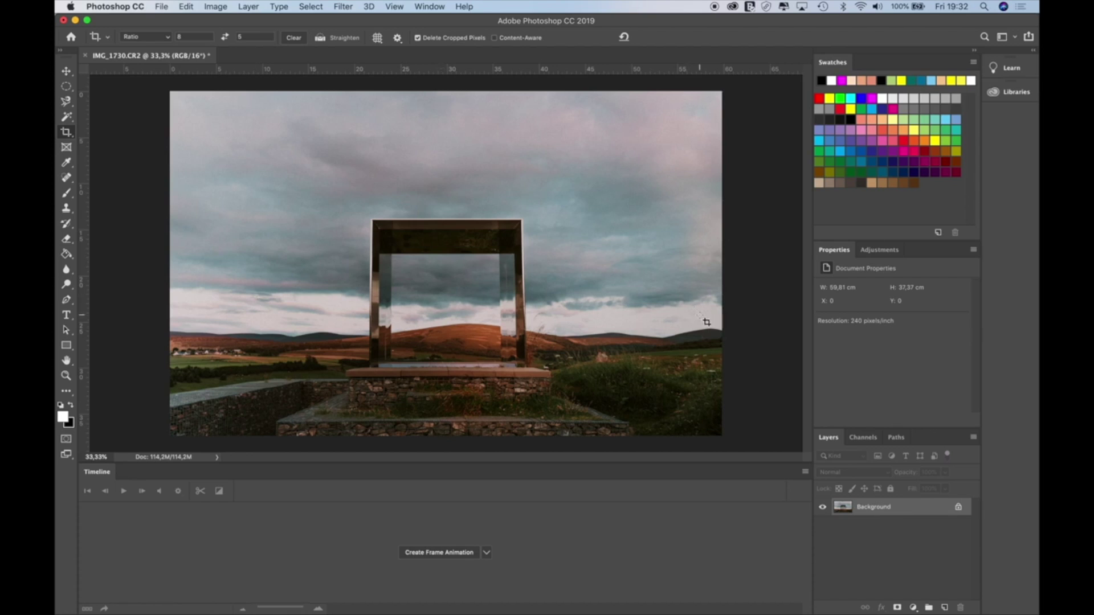
Step: Add a new guide layout to the canvas with the Custom preset and 2 columns
click(394, 7)
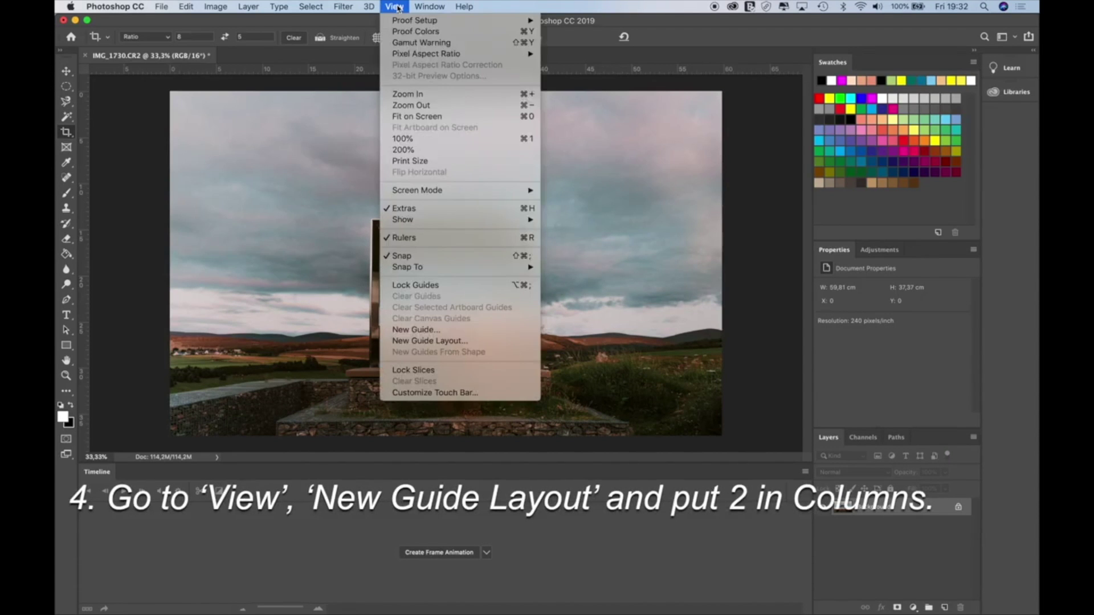
click(435, 342)
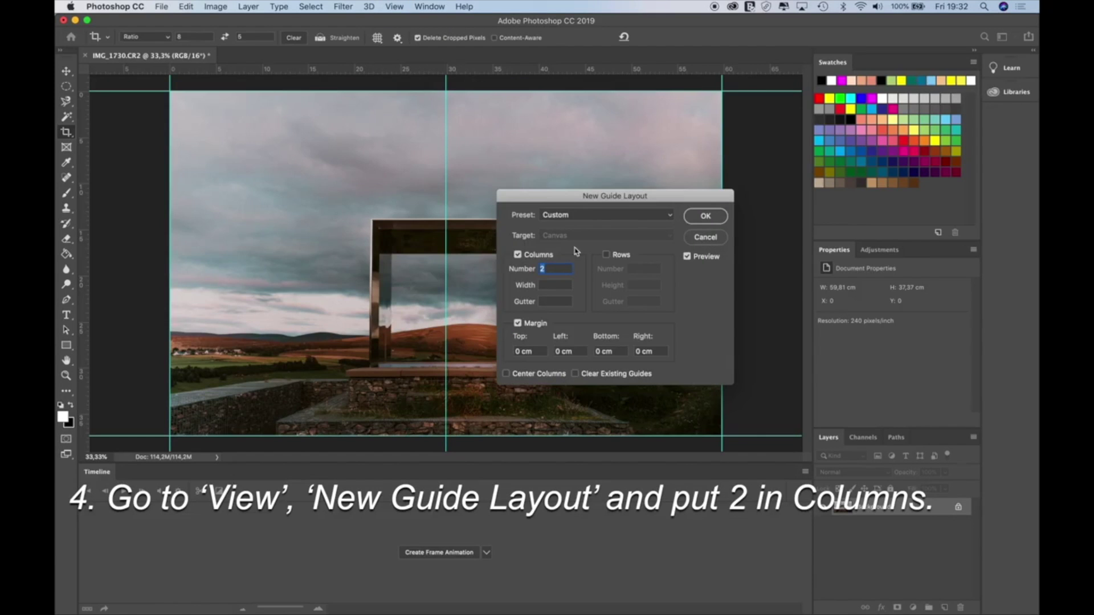
click(558, 217)
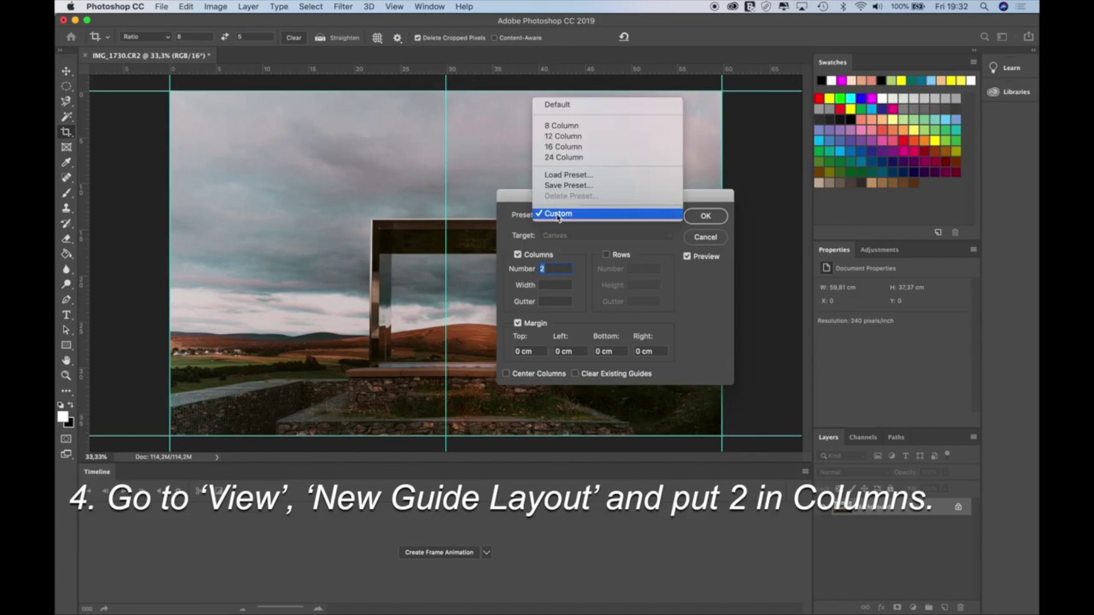
click(558, 217)
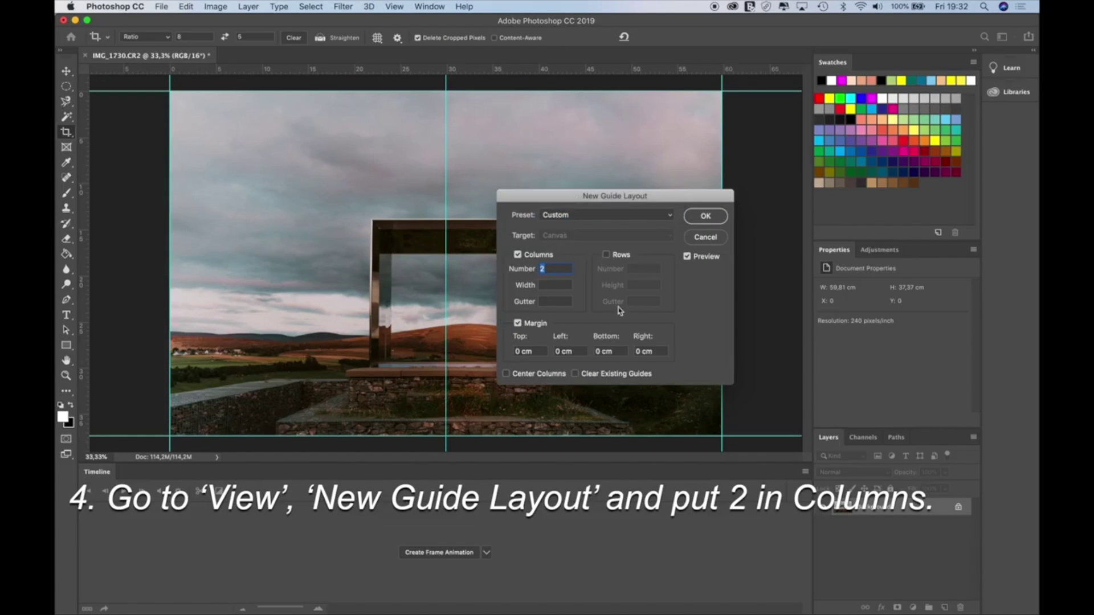
click(540, 269)
click(718, 218)
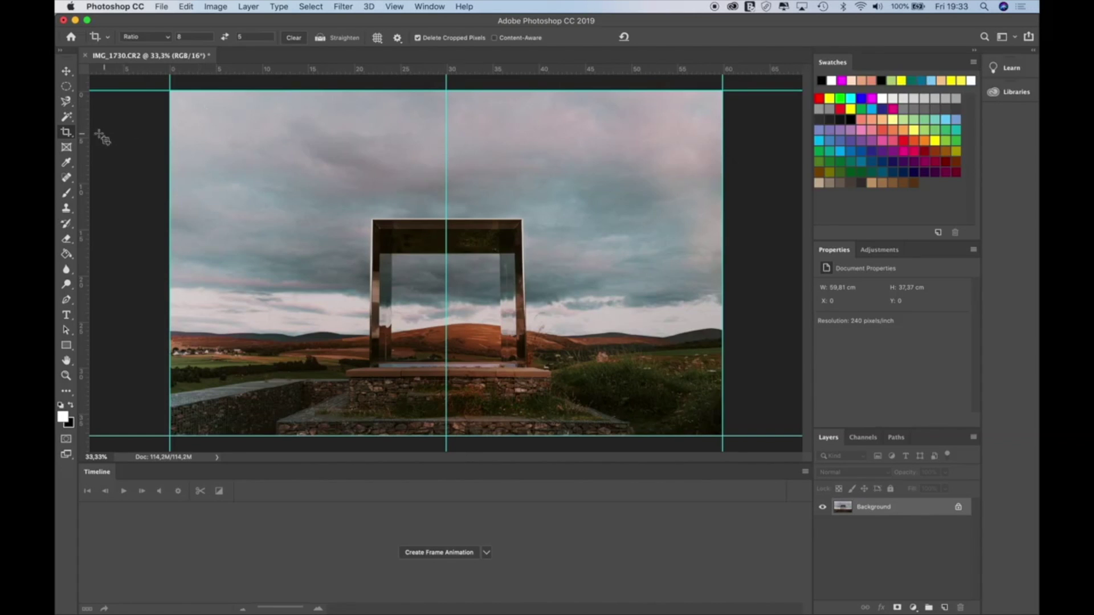
Step: Slice the photo into two halves from the guides, using the Slice tool with the Fixed Aspect Ratio style
click(66, 135)
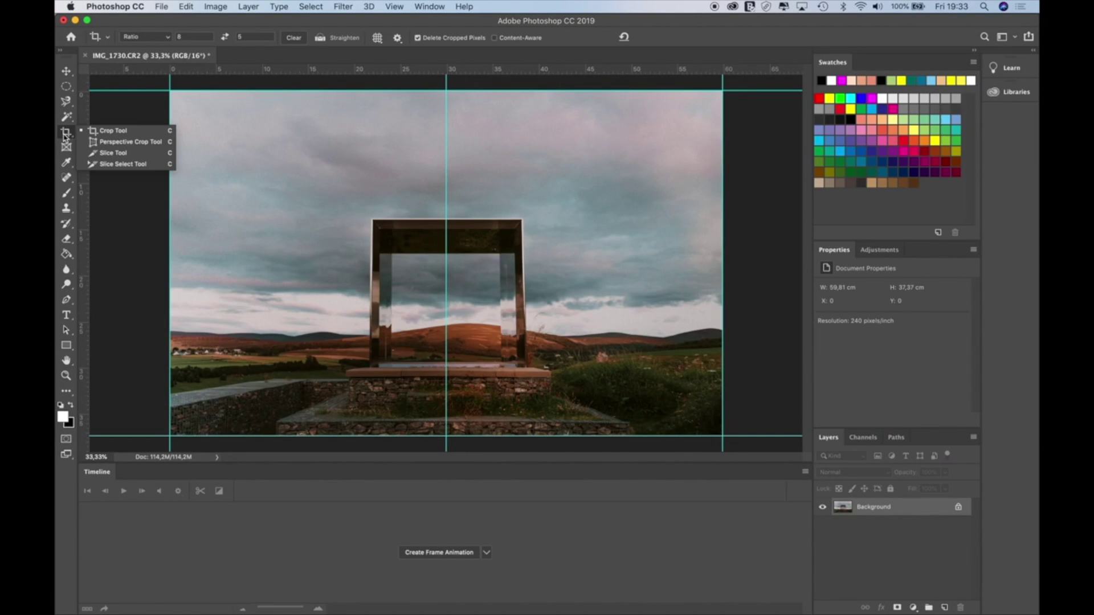
click(113, 153)
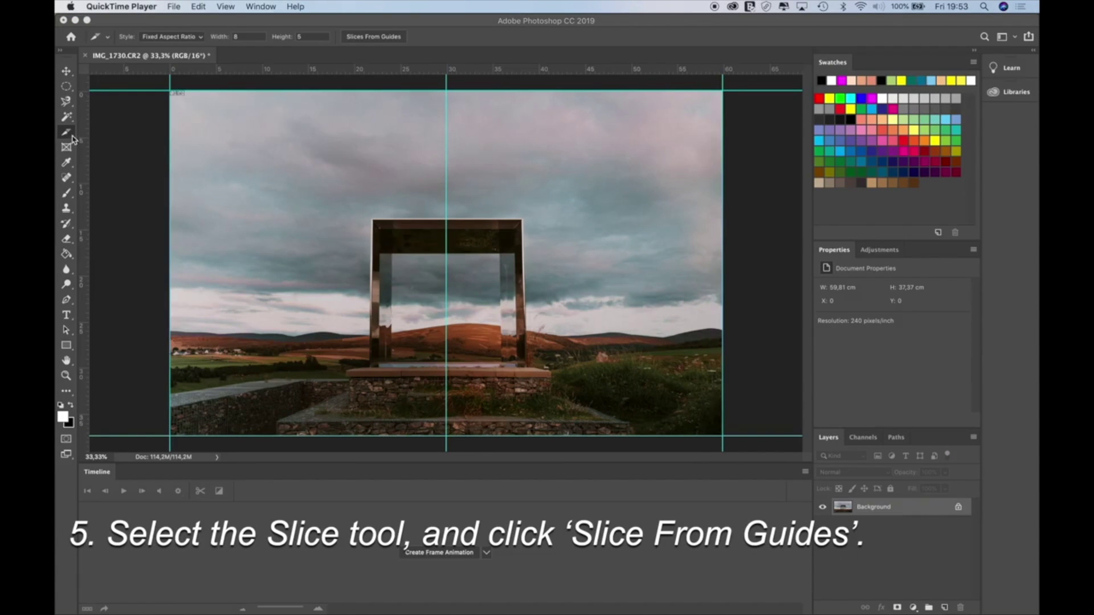
click(181, 42)
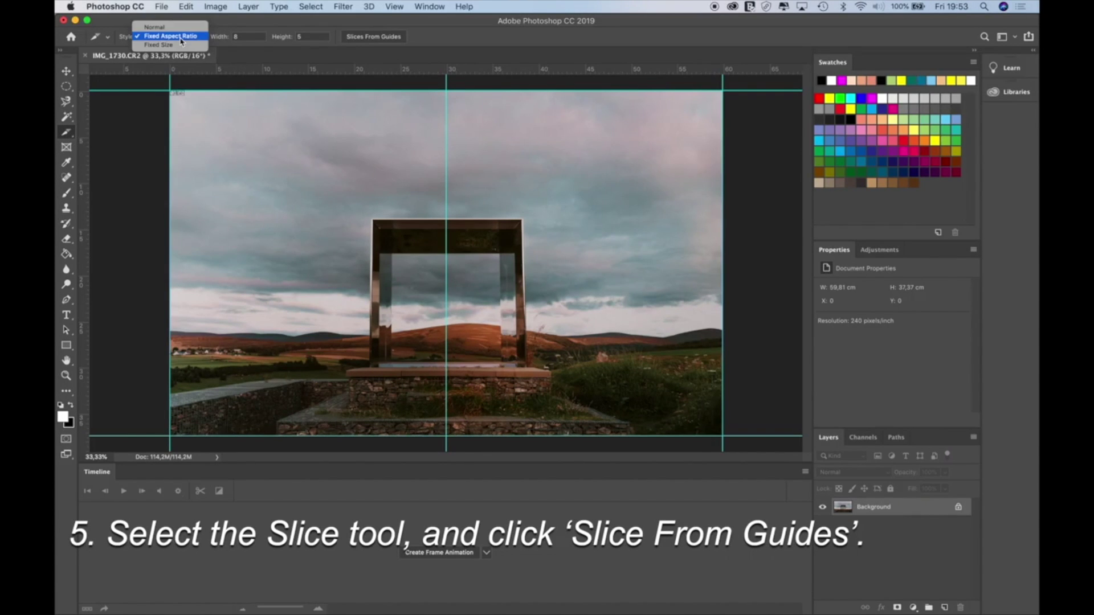
click(180, 39)
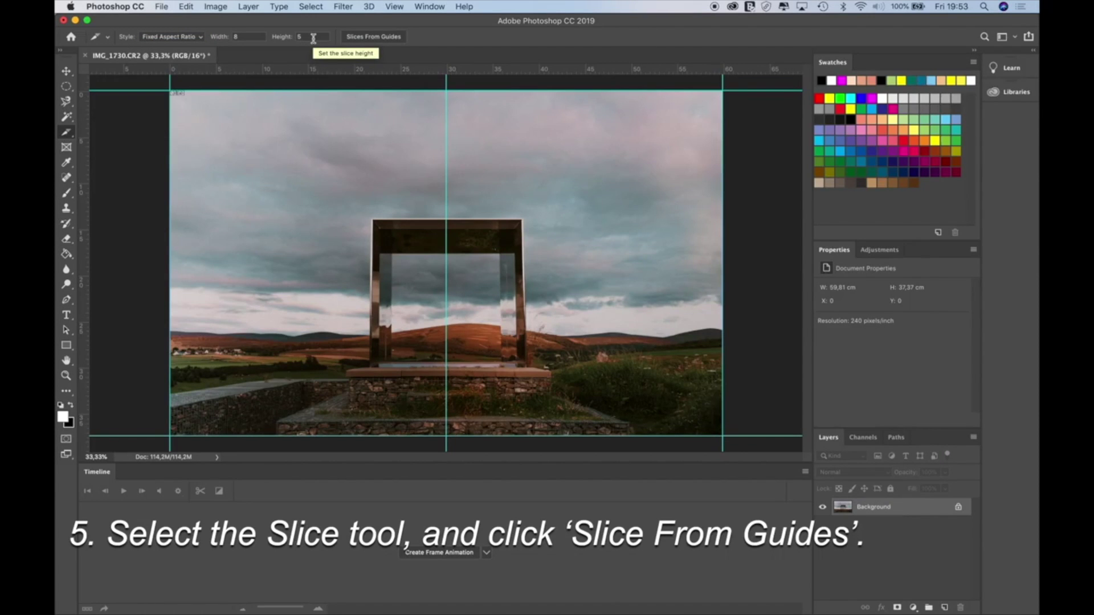
click(374, 37)
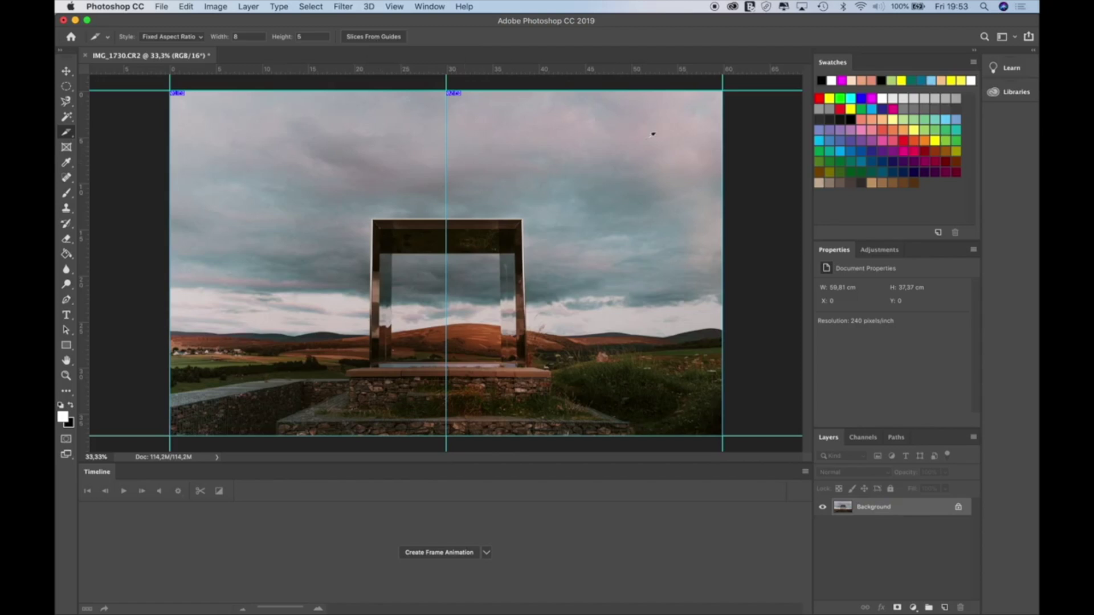
Step: Export all slices with Save for Web as JPEG at quality 80, saving them to the Desktop as IMG_1730.jpg, images only
click(161, 6)
mouse_move(196, 159)
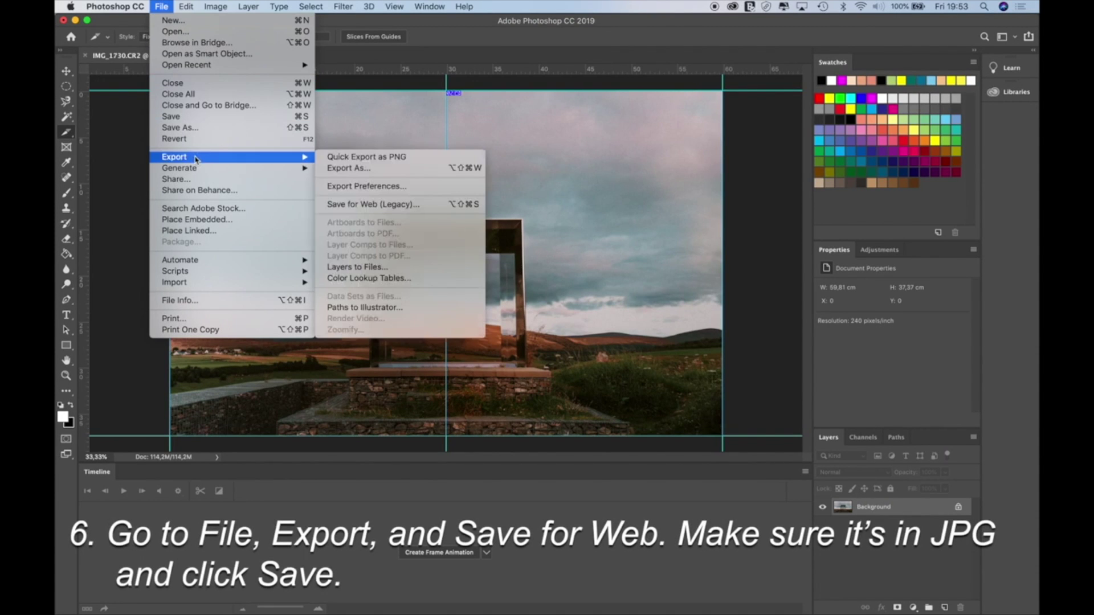
click(349, 205)
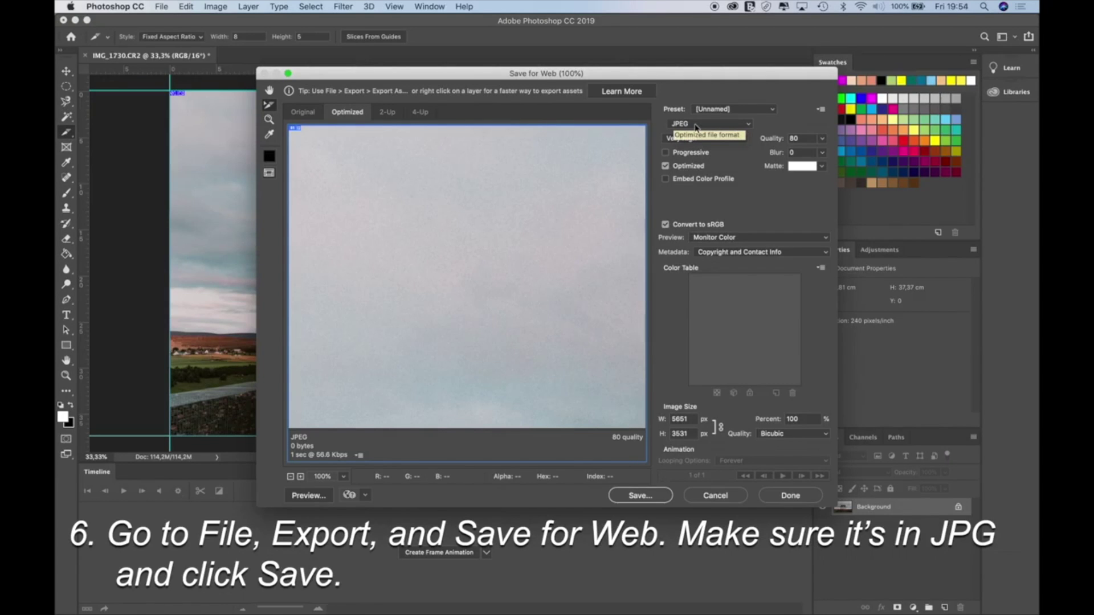
click(659, 499)
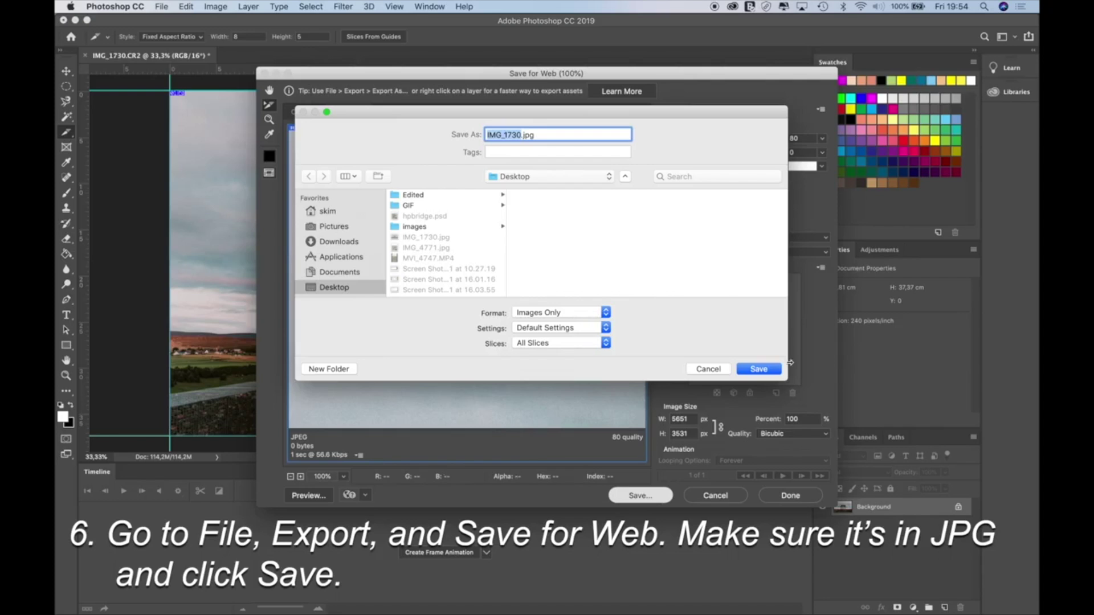
click(759, 368)
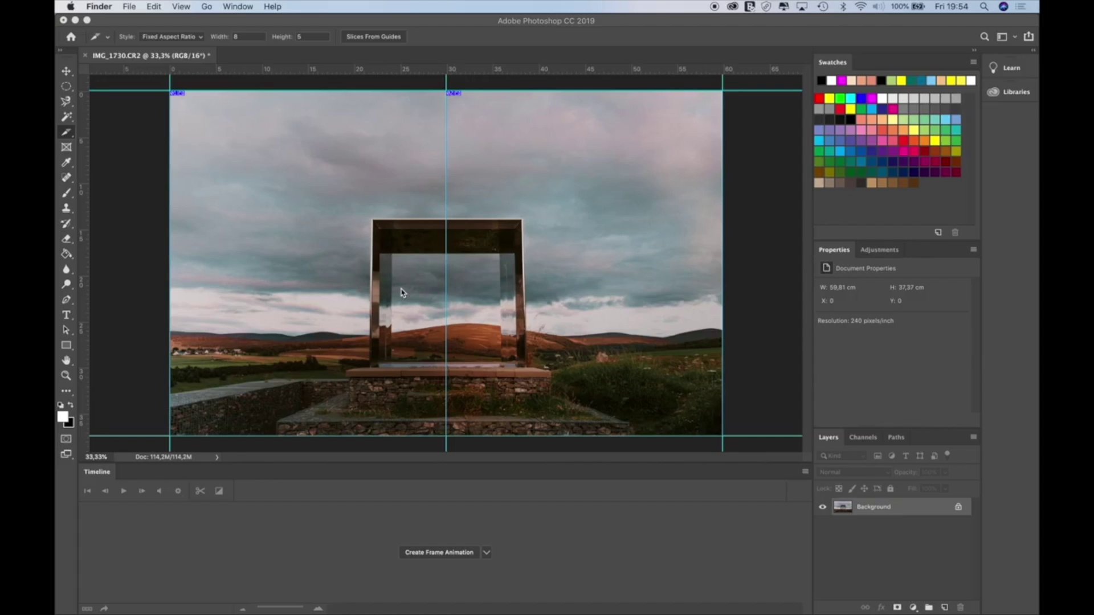
Step: Open the images folder on the desktop and preview the exported halves IMG_1730_01.jpg and IMG_1730_02.jpg to check their order
key(F11)
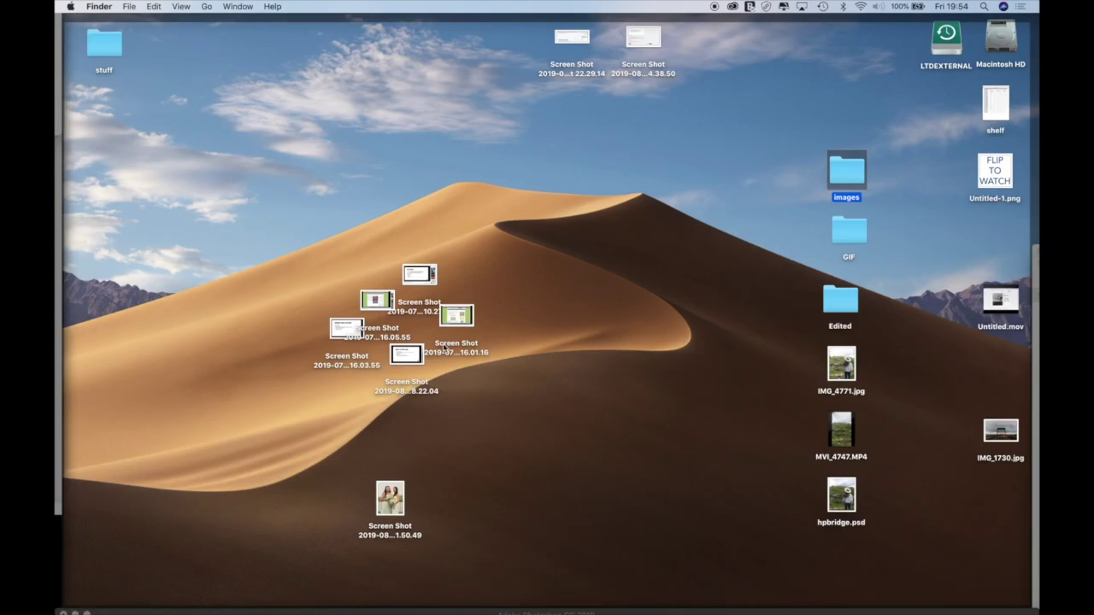
double_click(851, 180)
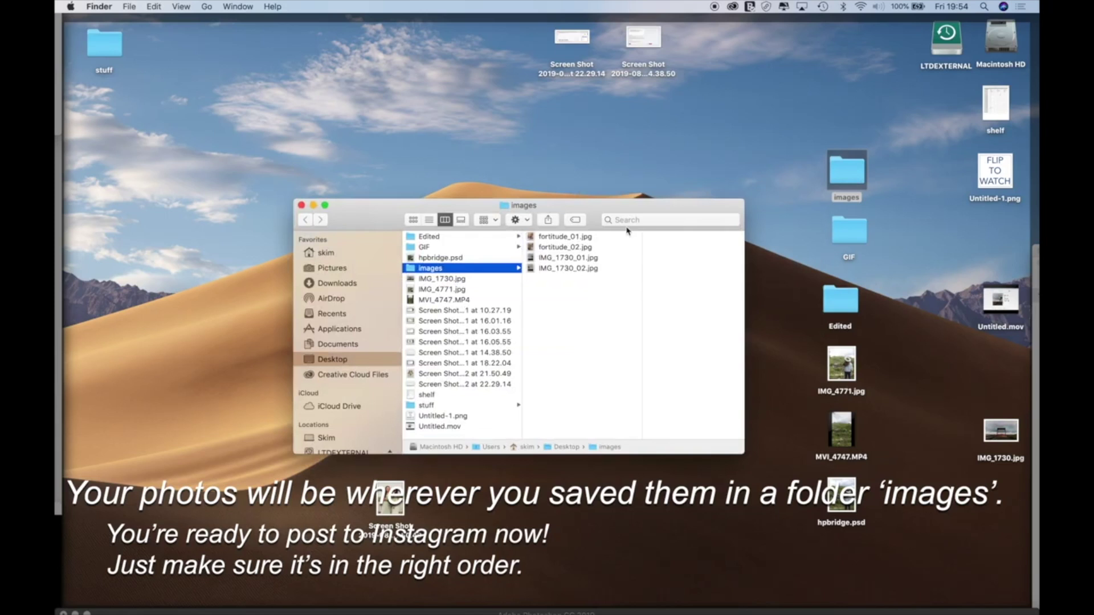
click(591, 260)
key(space)
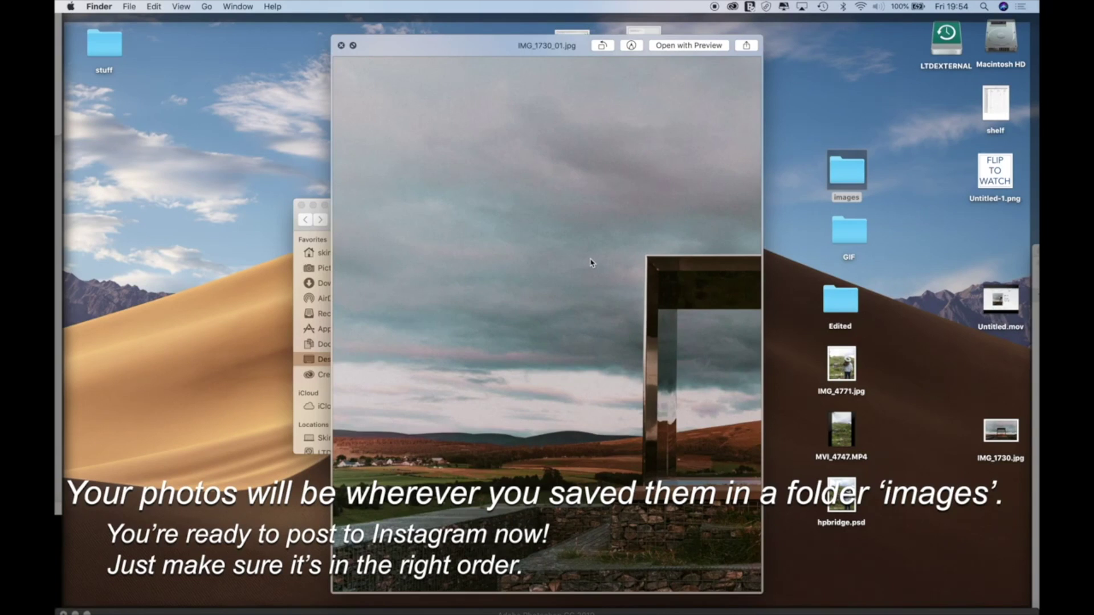
key(Down)
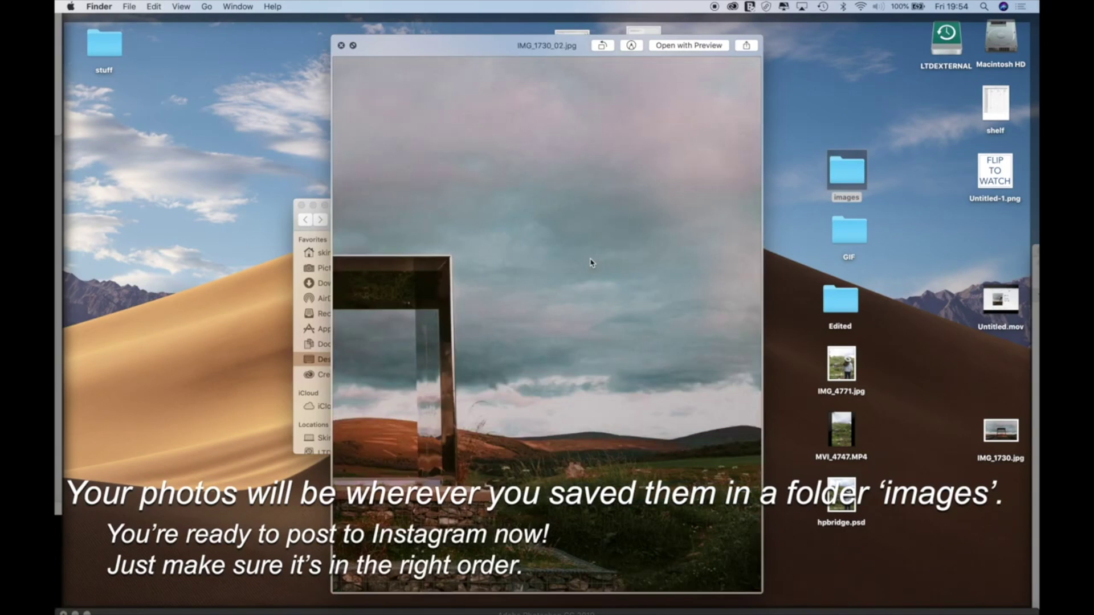
key(Up)
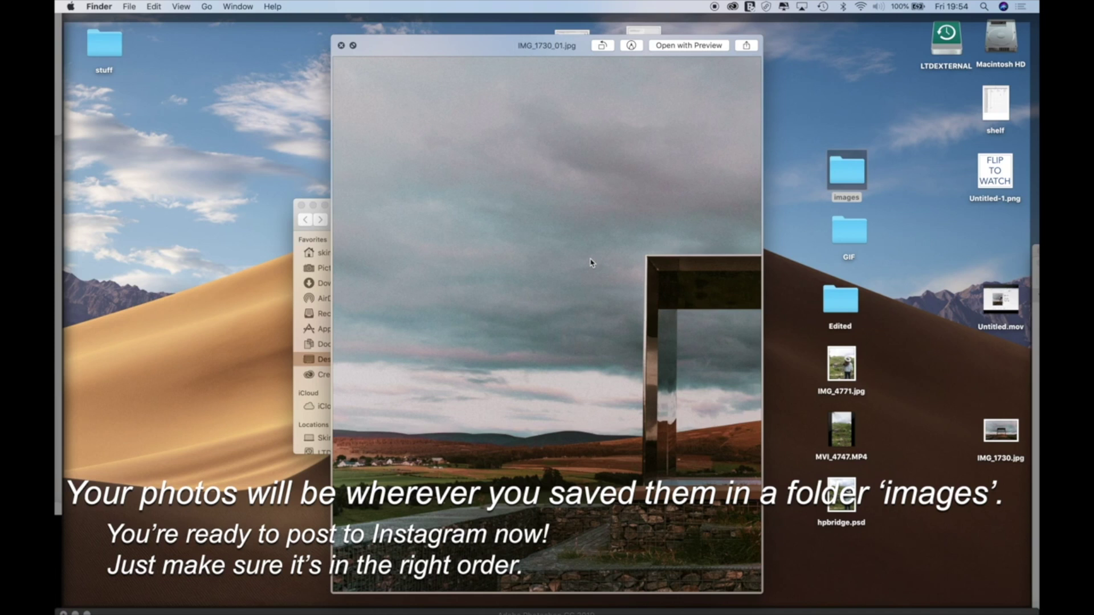
key(Down)
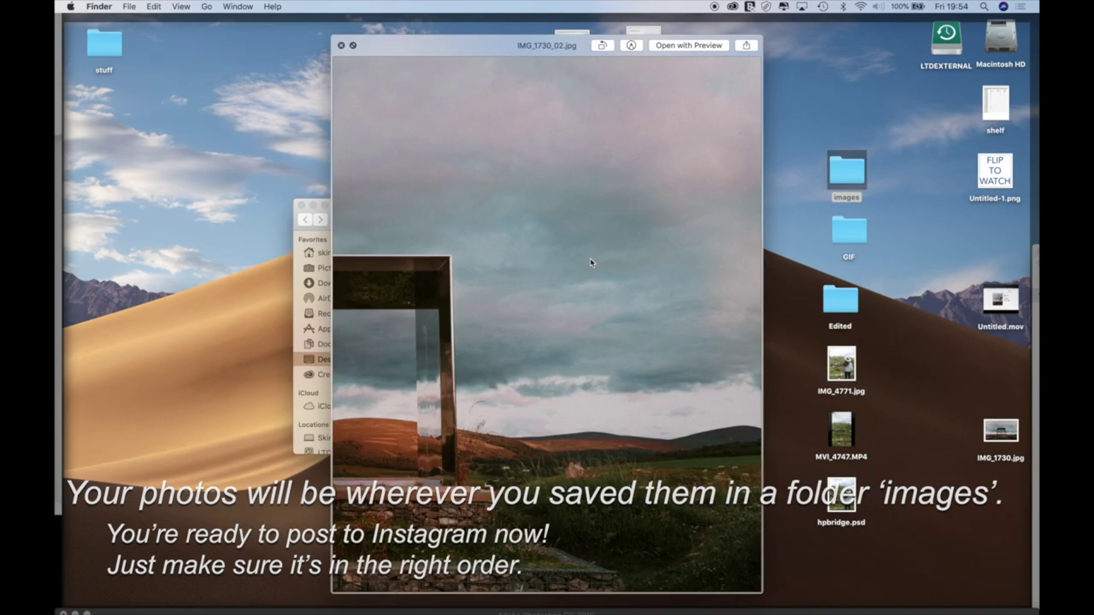